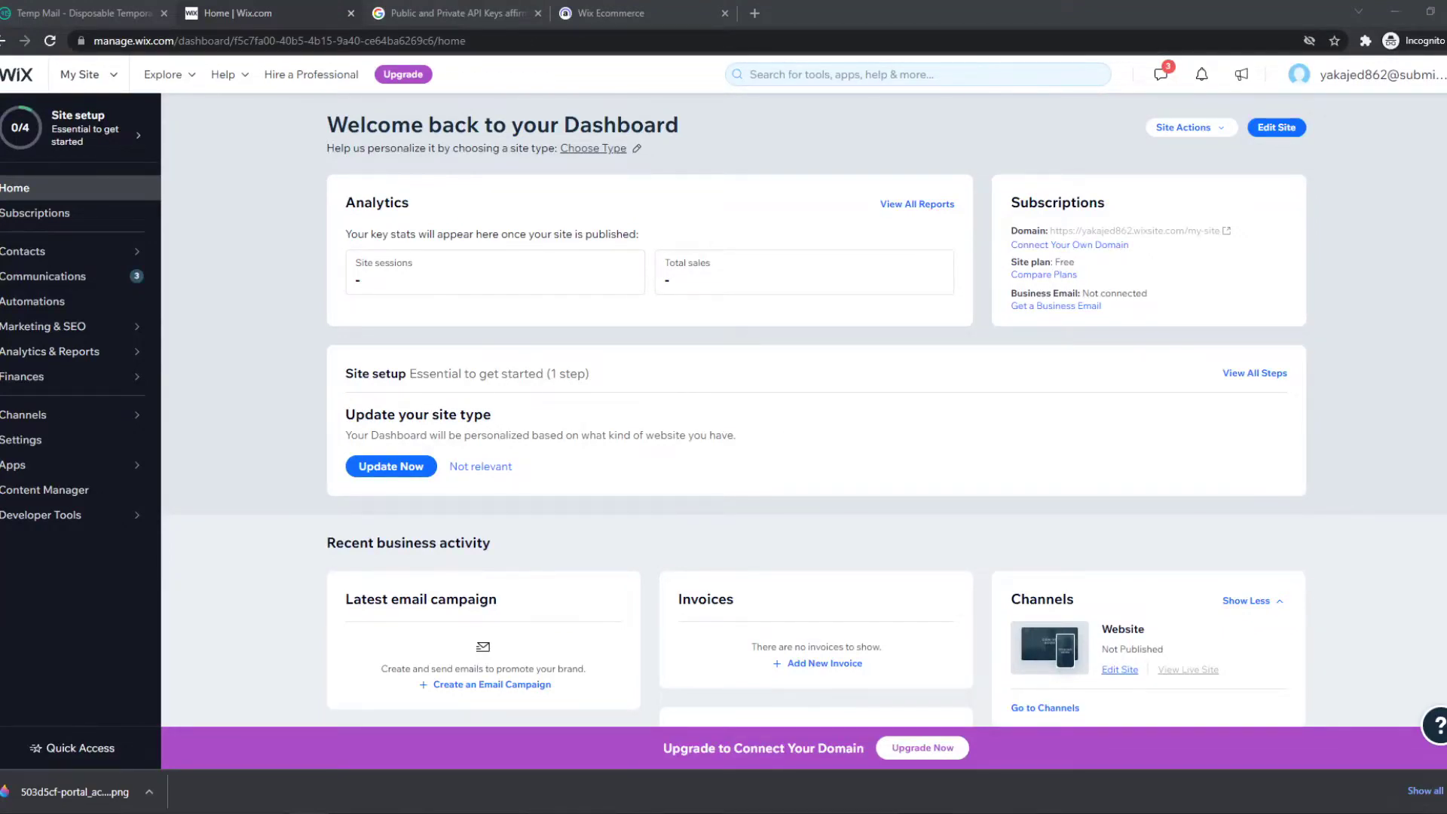
scroll(723, 453, down, 2)
scroll(724, 340, up, 2)
Search the dashboard for "payment" and open the Accept Payments settings
click(794, 76)
text(payment)
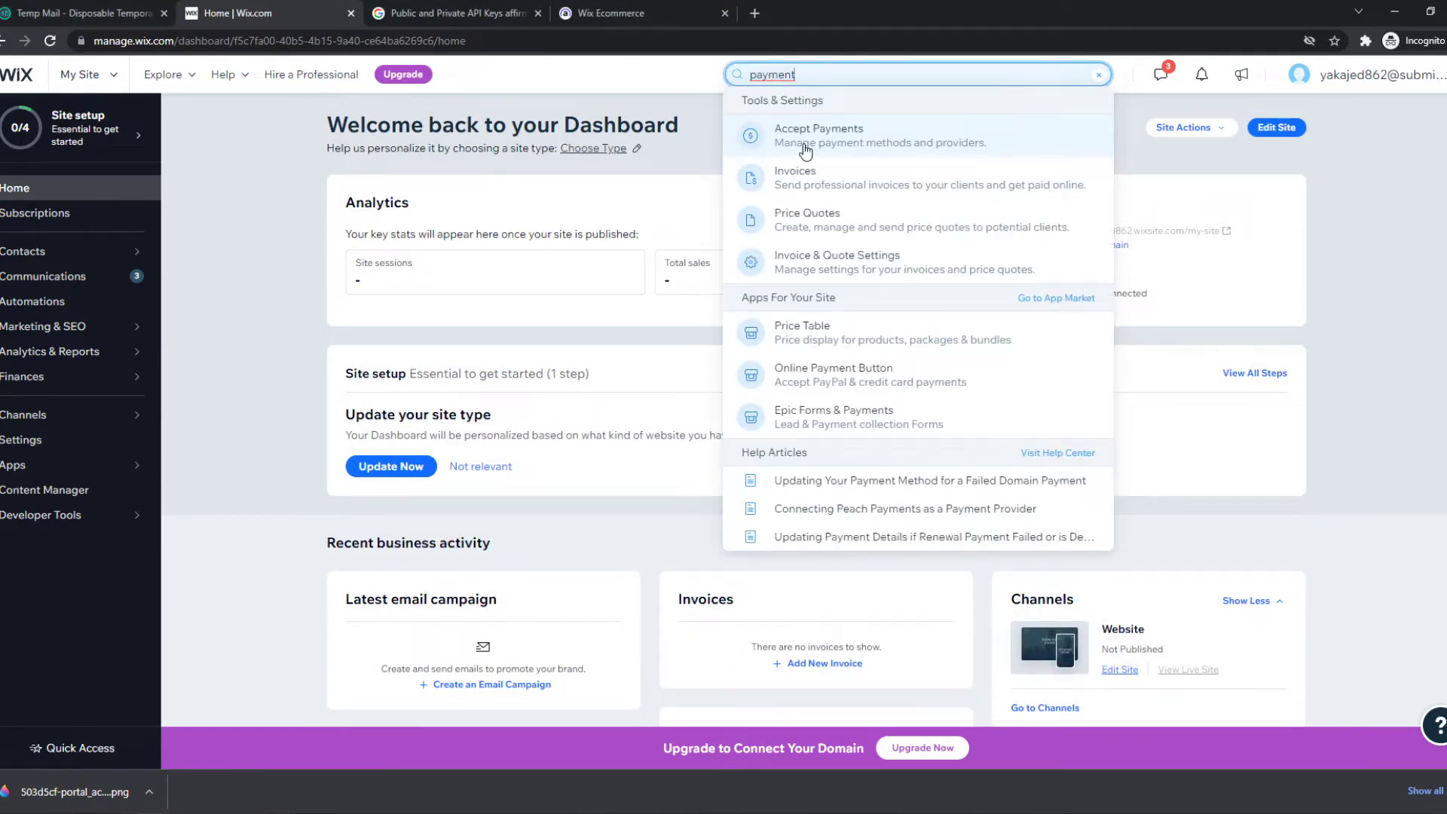
click(805, 139)
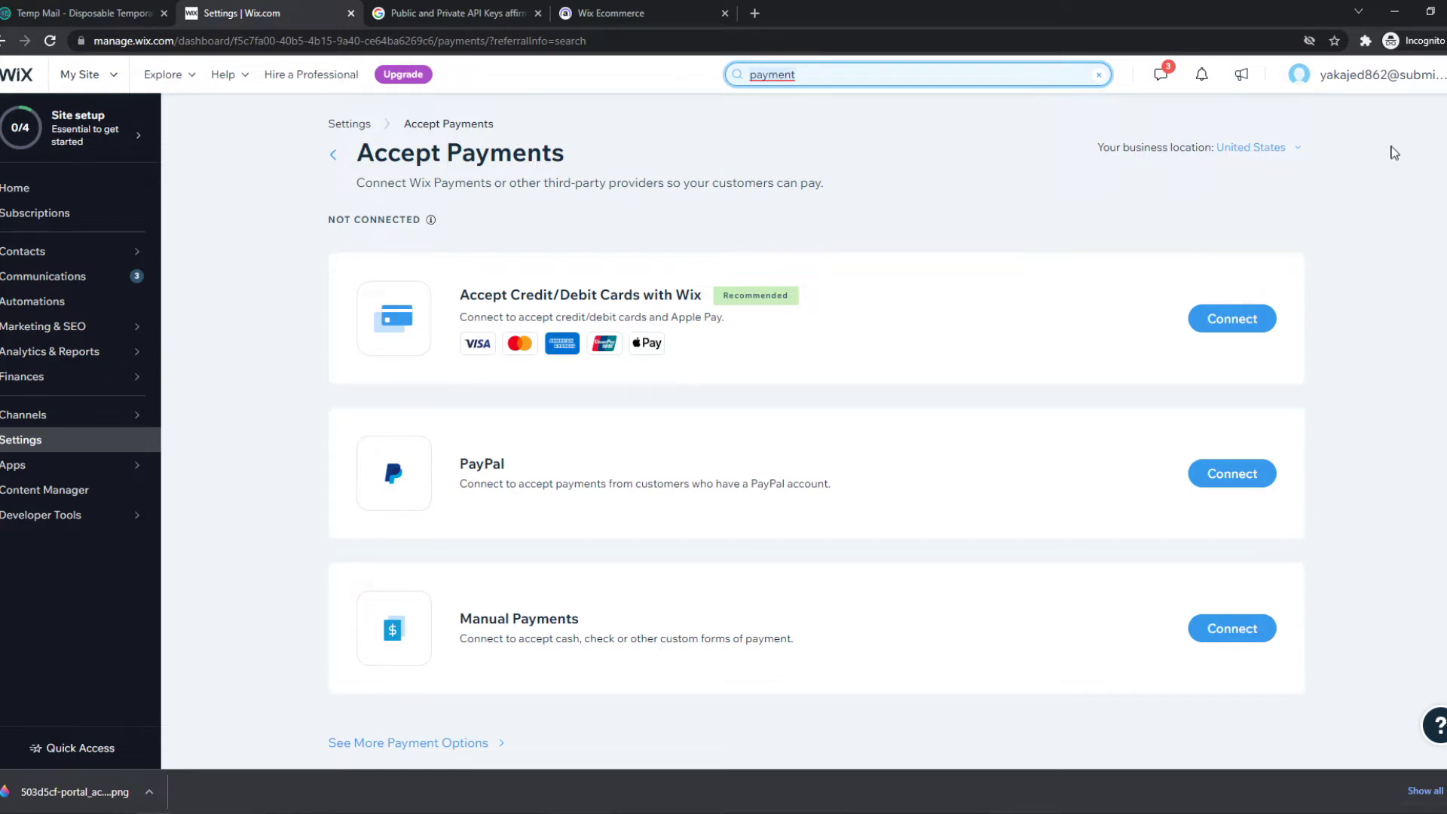
scroll(803, 445, down, 1)
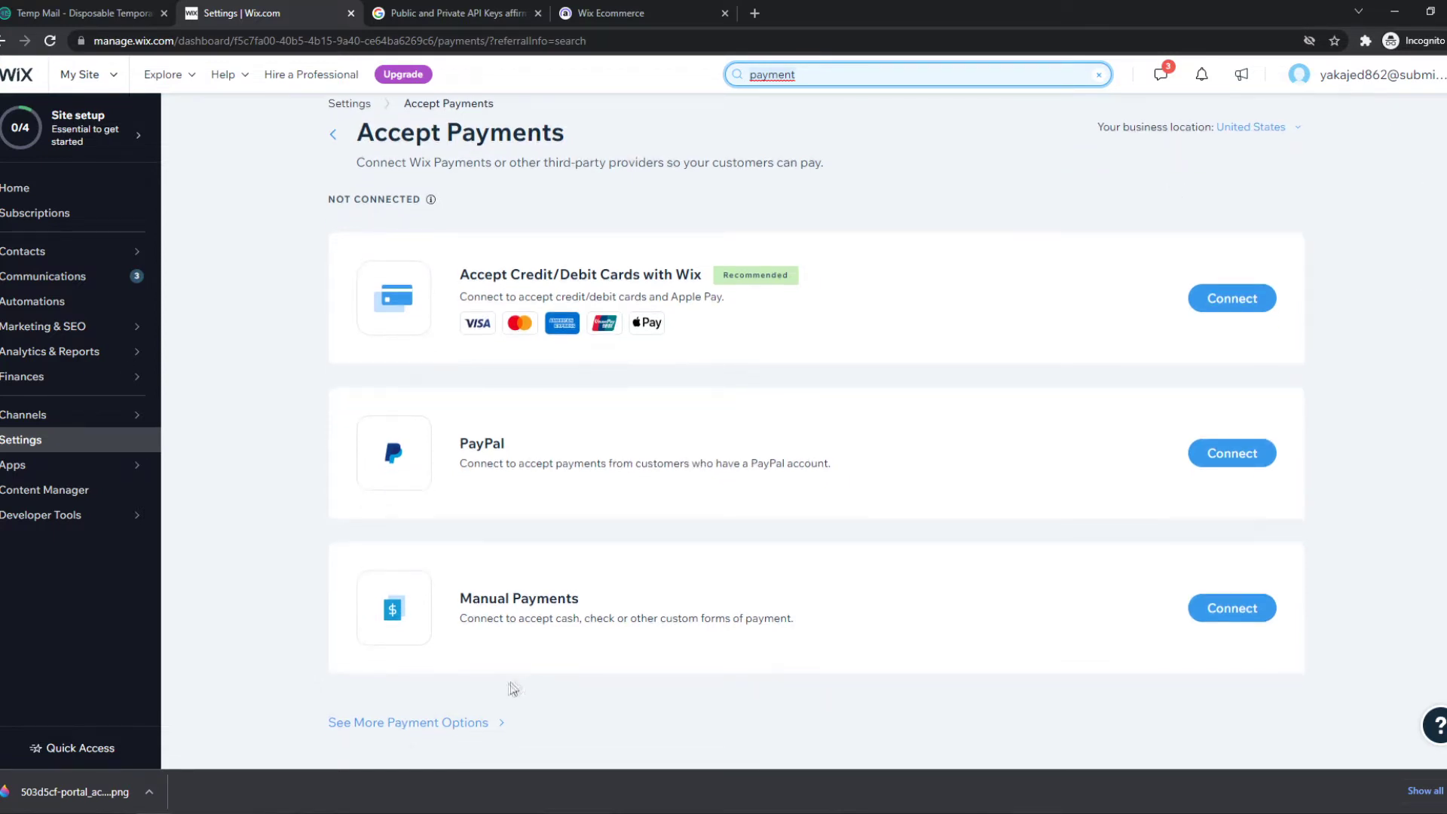
Show more payment options and start connecting Affirm
click(399, 730)
scroll(440, 453, down, 2)
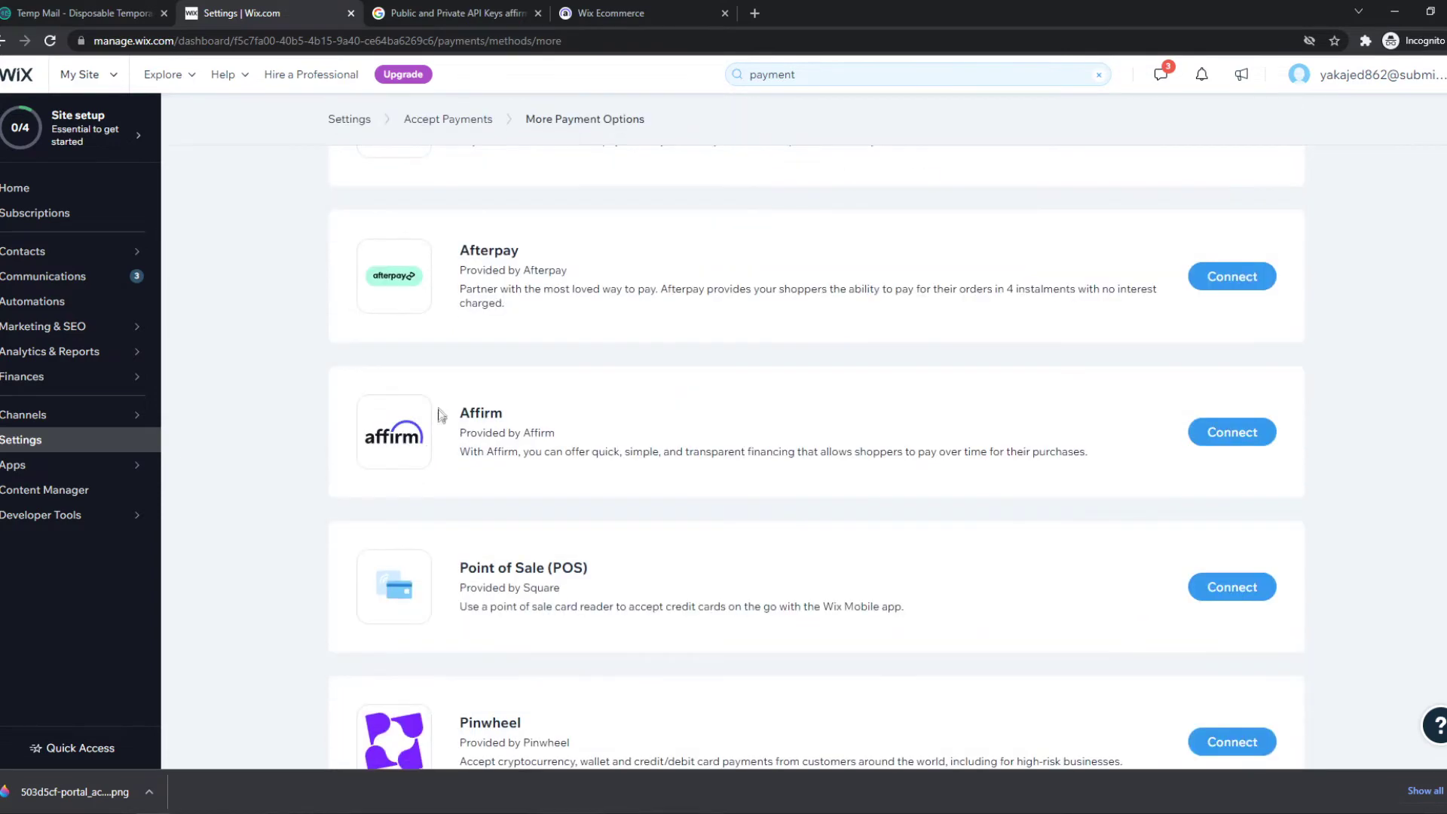
click(1231, 432)
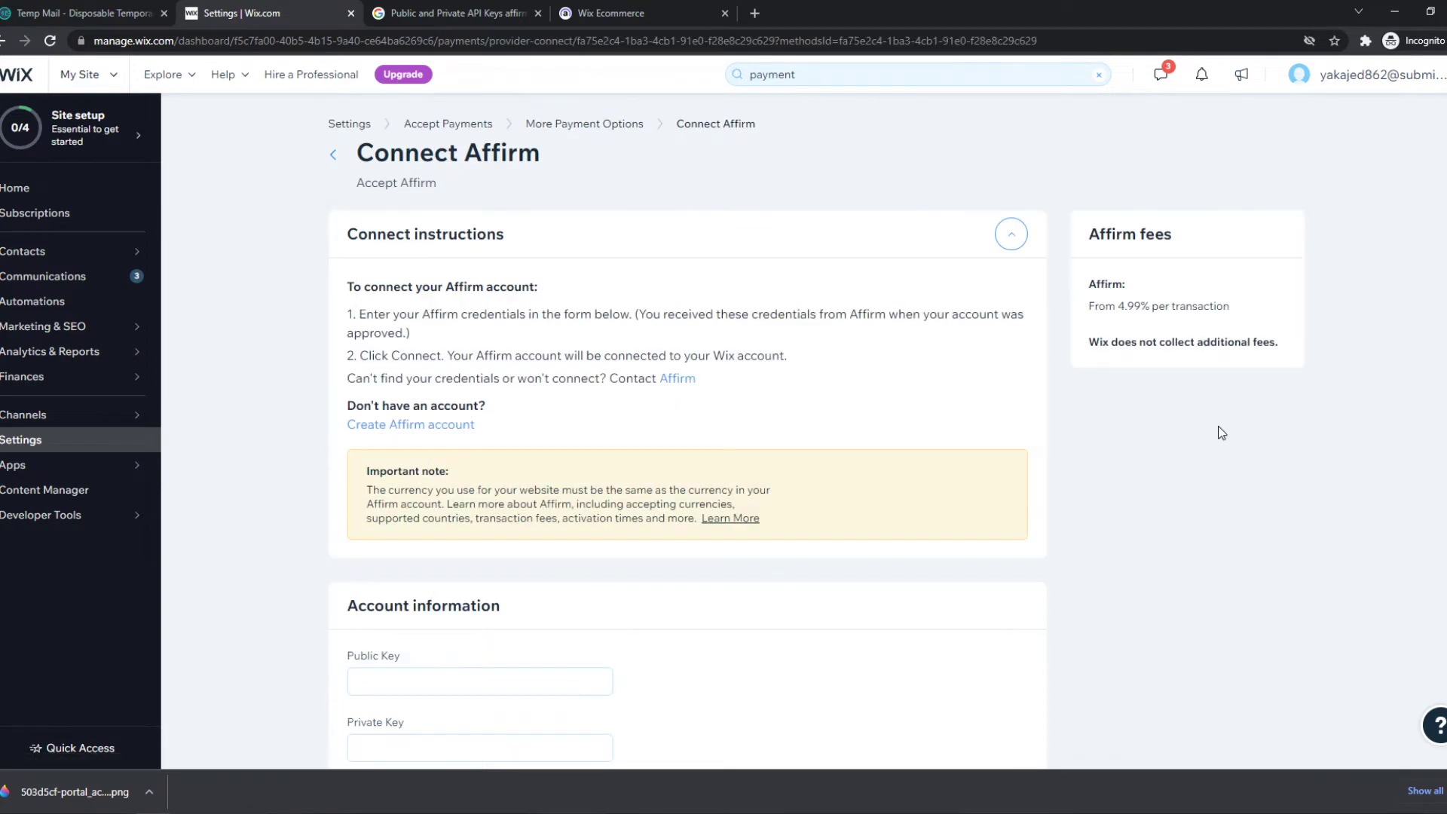
scroll(792, 453, down, 2)
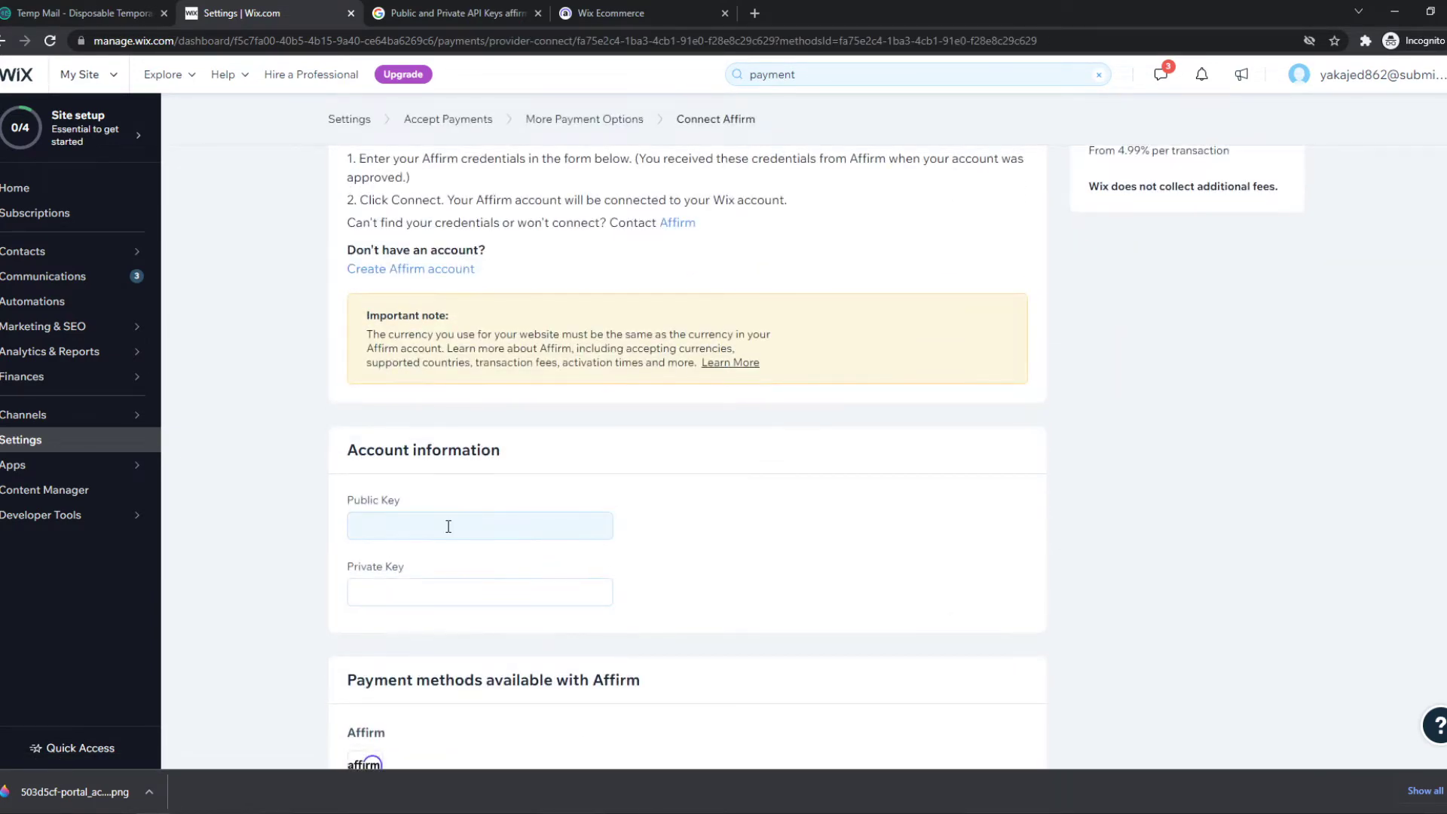
scroll(448, 526, down, 1)
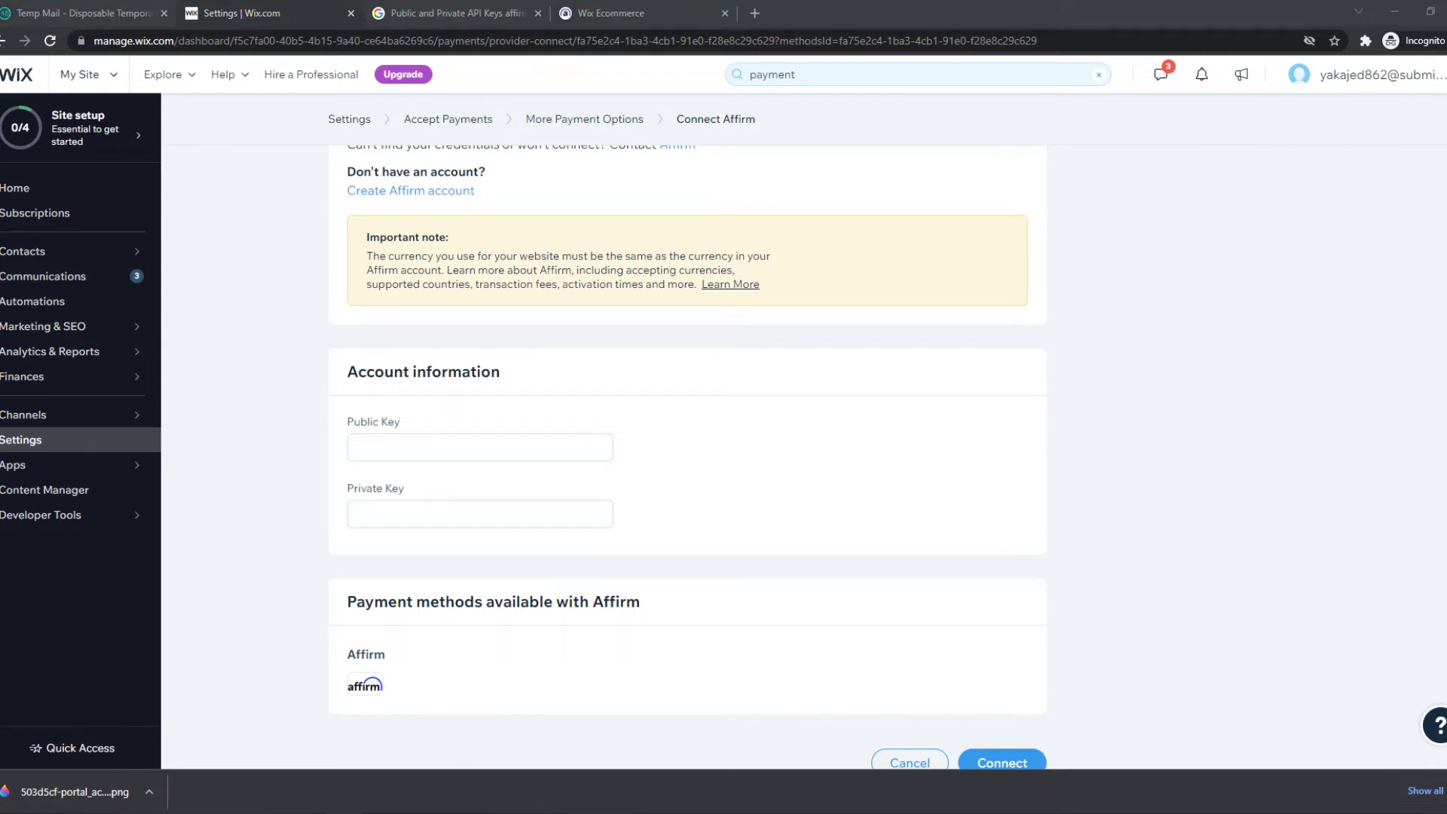
click(480, 448)
click(479, 515)
scroll(837, 551, down, 2)
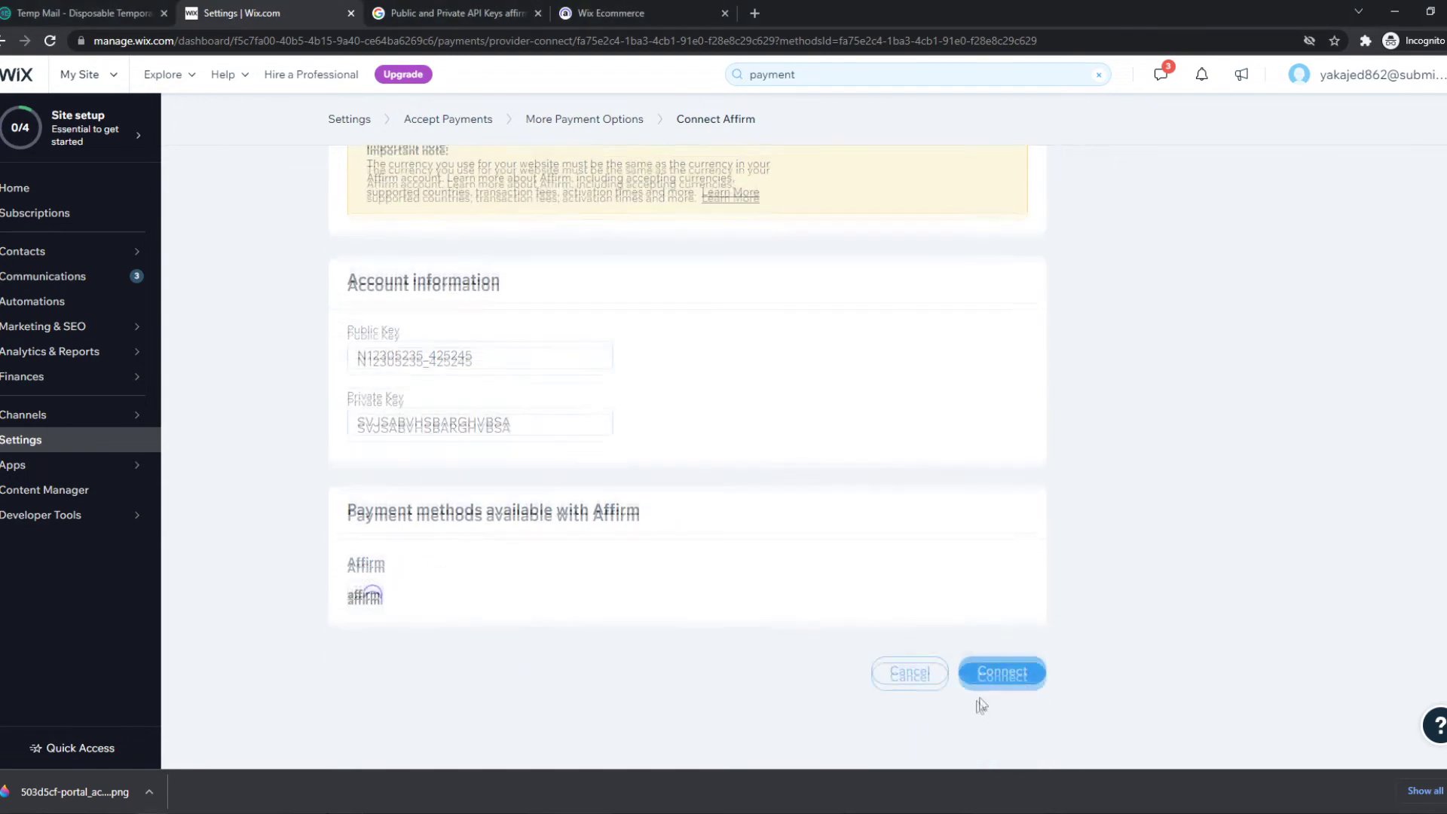
scroll(893, 622, up, 3)
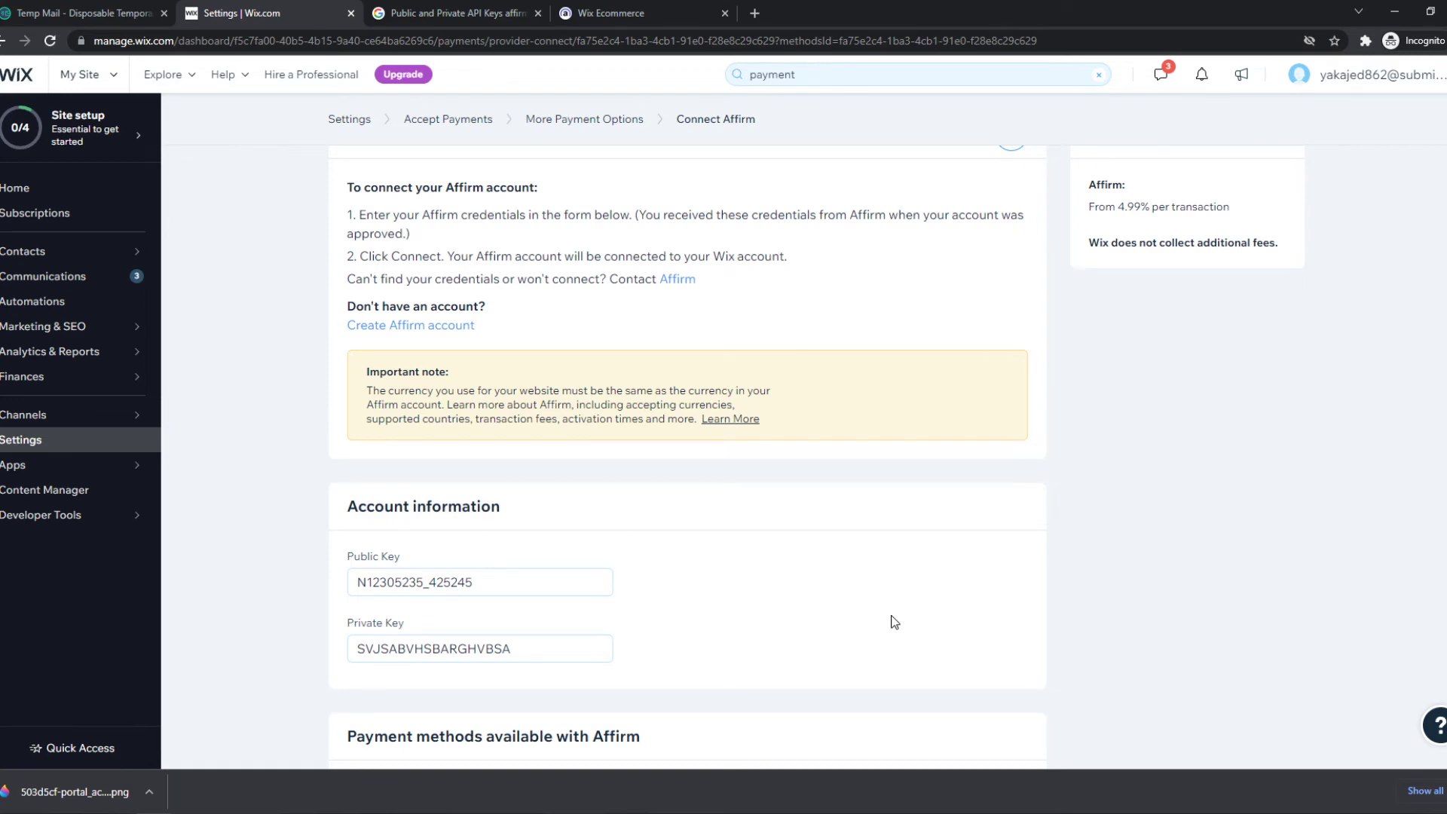
scroll(791, 633, up, 3)
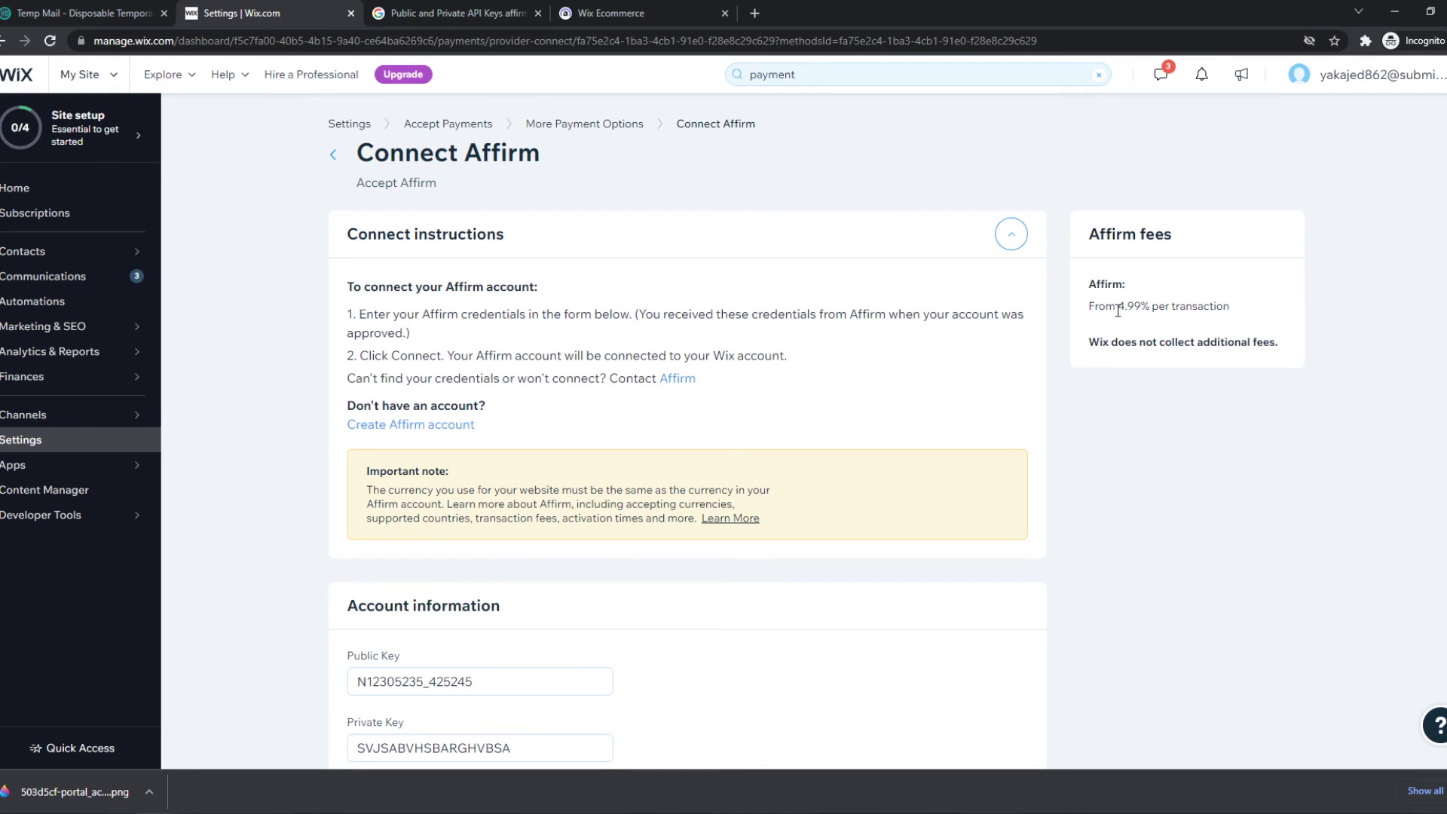
mouse_move(1118, 307)
mouse_down()
mouse_move(1143, 307)
mouse_move(1089, 306)
mouse_move(1245, 316)
mouse_up()
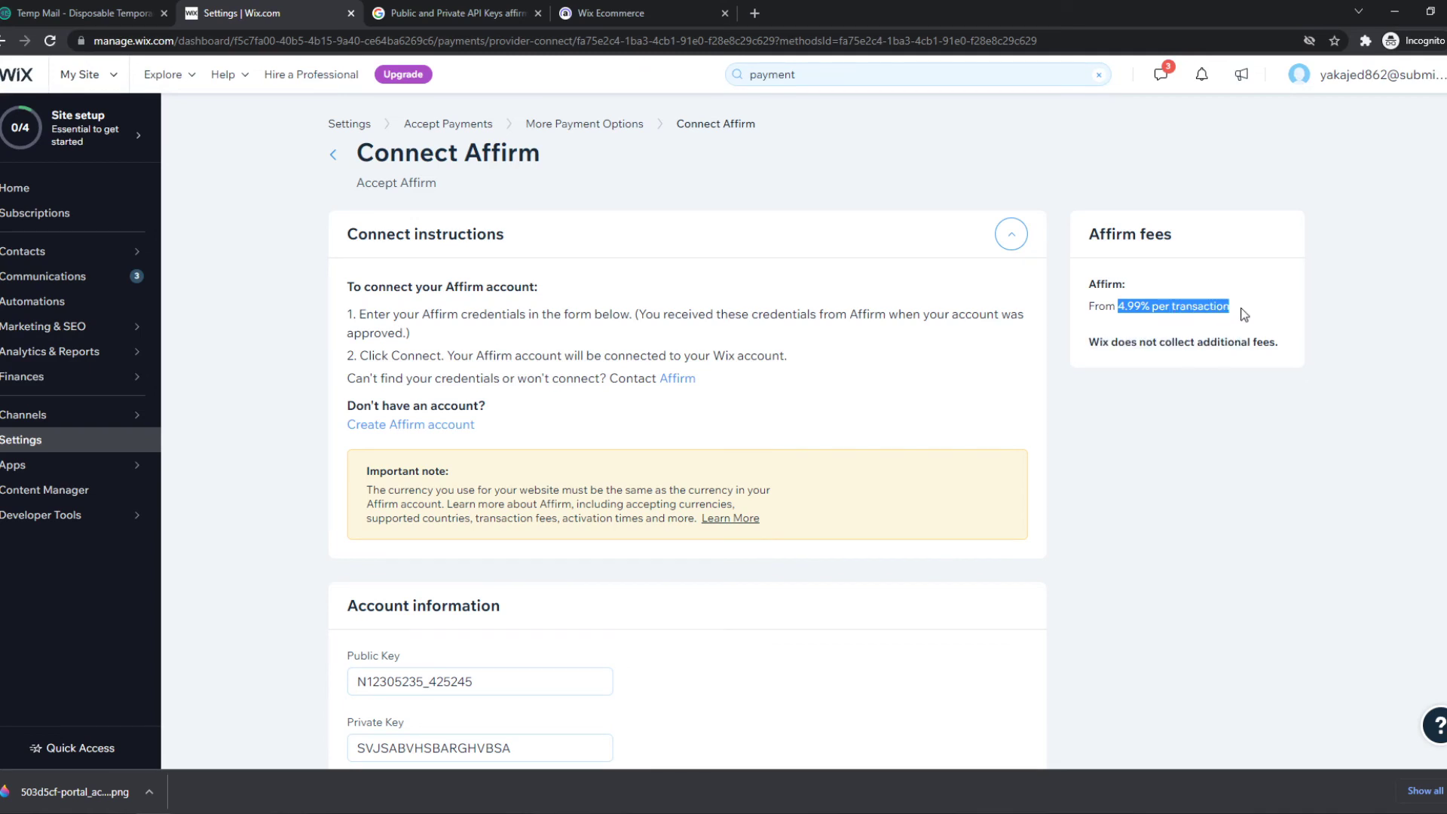
click(1224, 392)
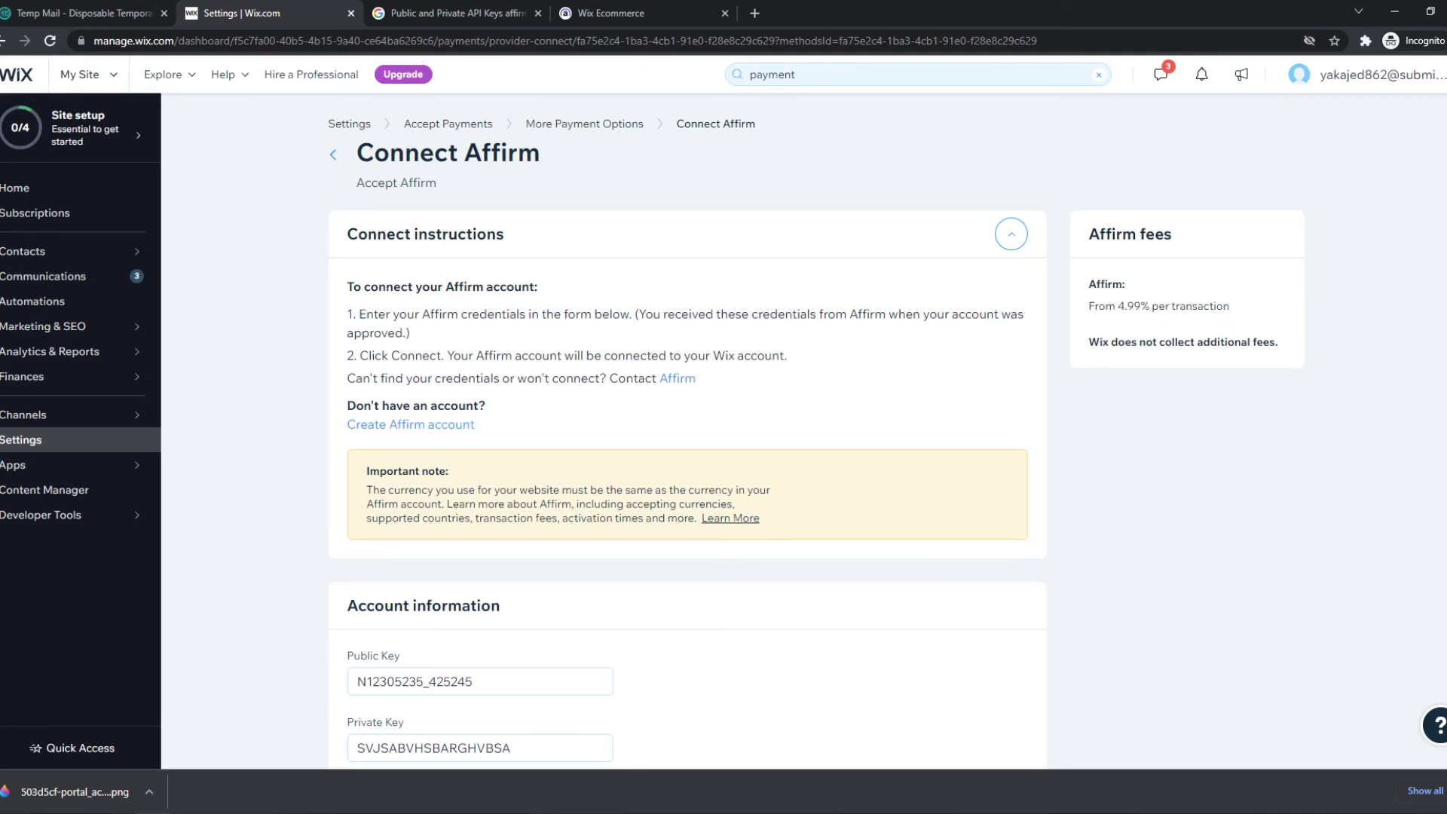